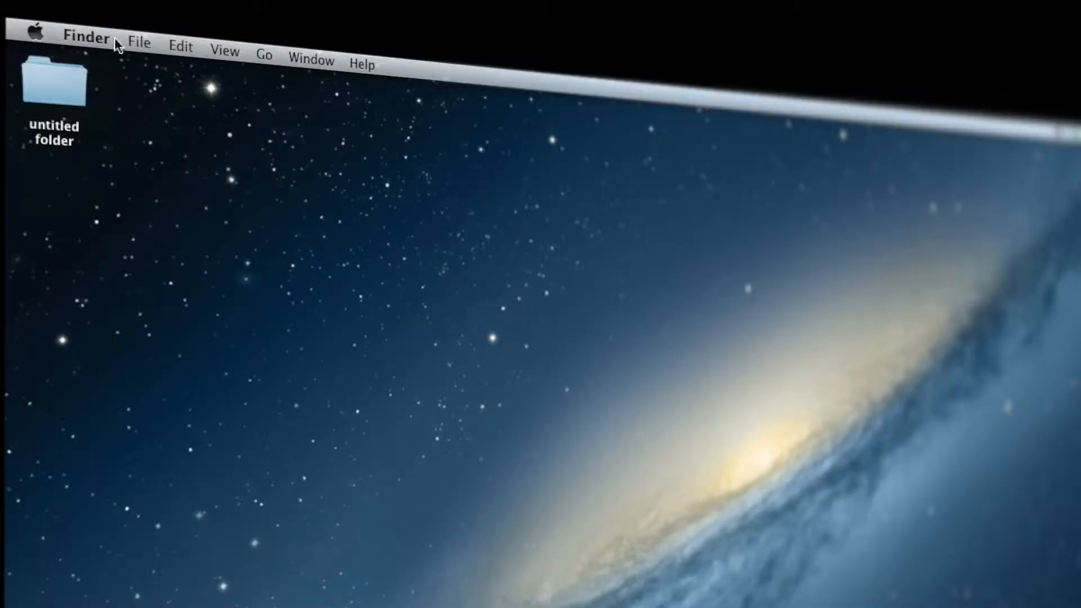
# - Bring up the Apple menu from the Finder menu bar
pyautogui.click(37, 35)
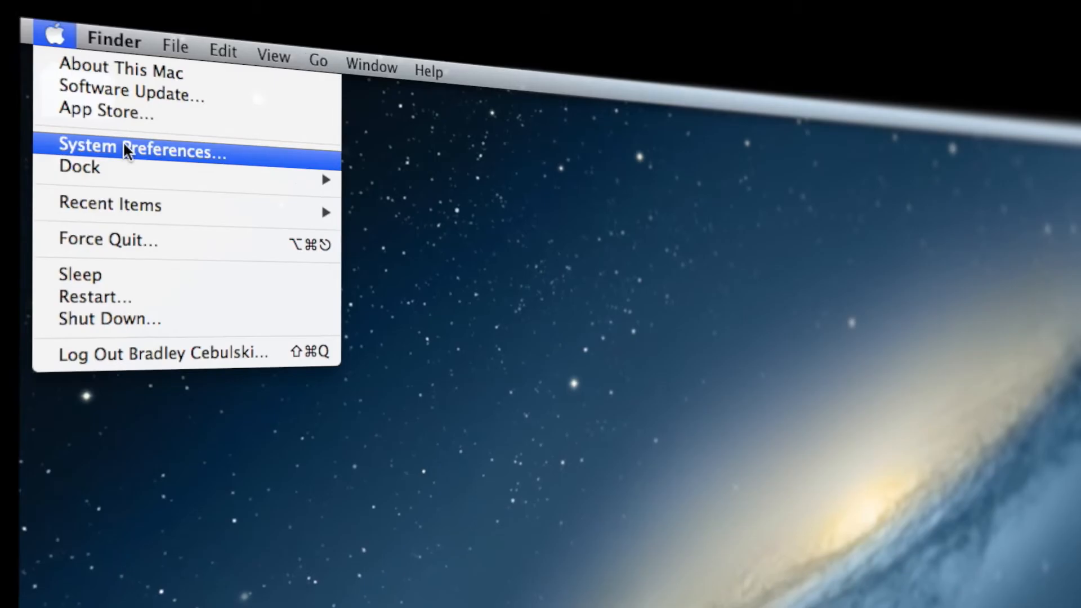
# - Launch System Preferences, go to Users & Groups and start unlocking it
pyautogui.click(127, 150)
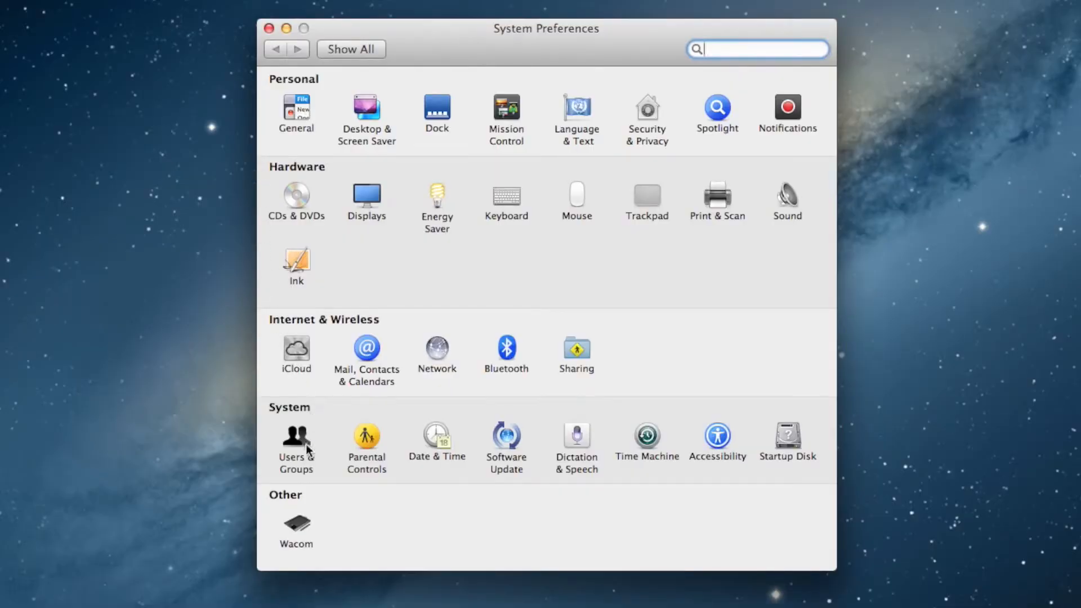
pyautogui.click(302, 451)
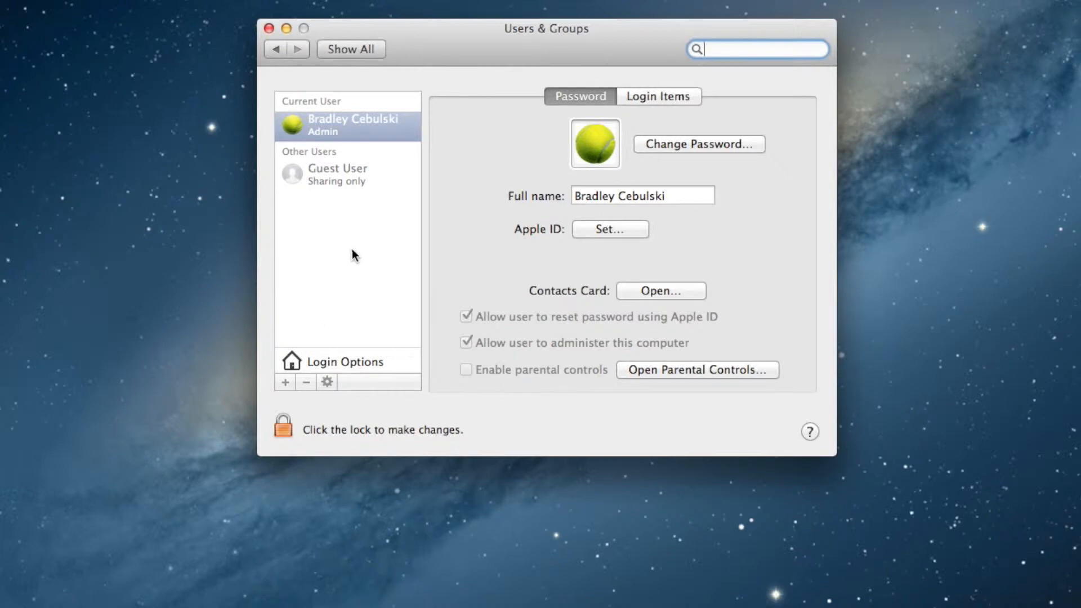
pyautogui.click(283, 426)
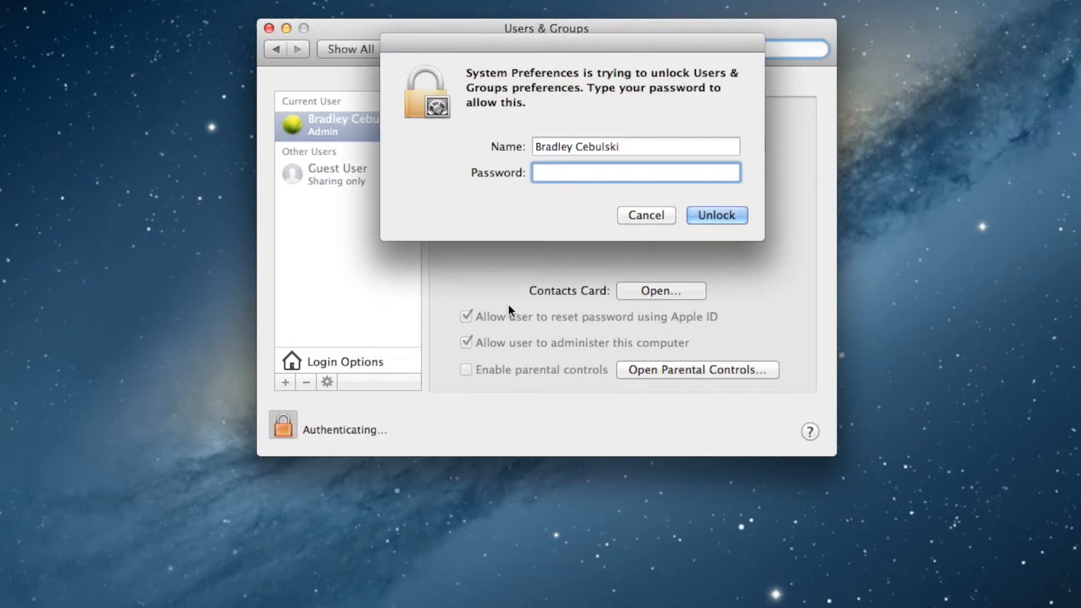
pyautogui.write('••')
# - Unlock Users & Groups with the admin password and begin changing the current user's password
pyautogui.press('Return')
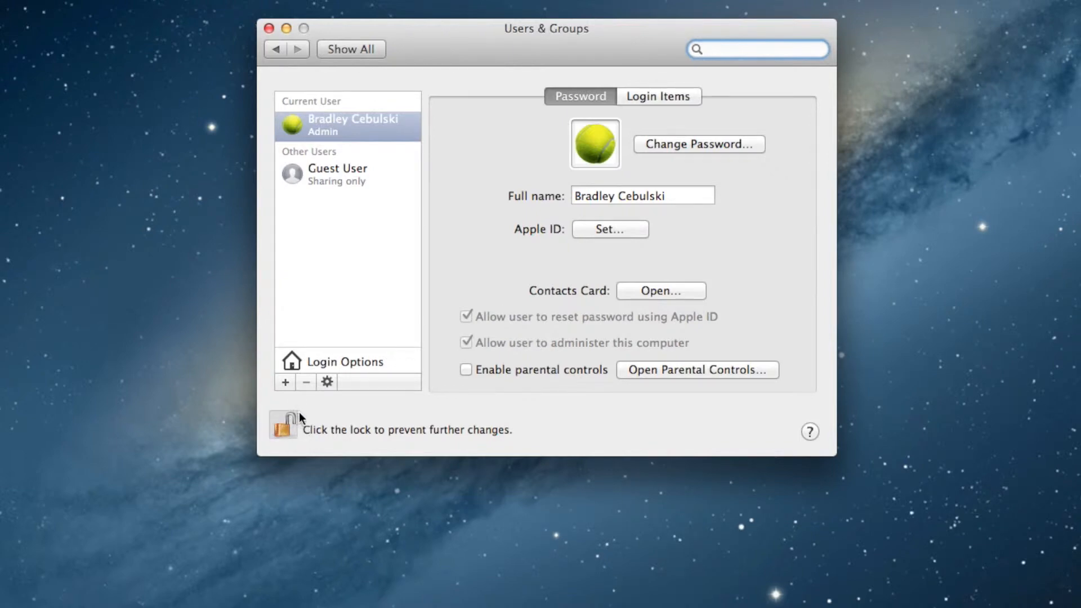
pyautogui.click(724, 146)
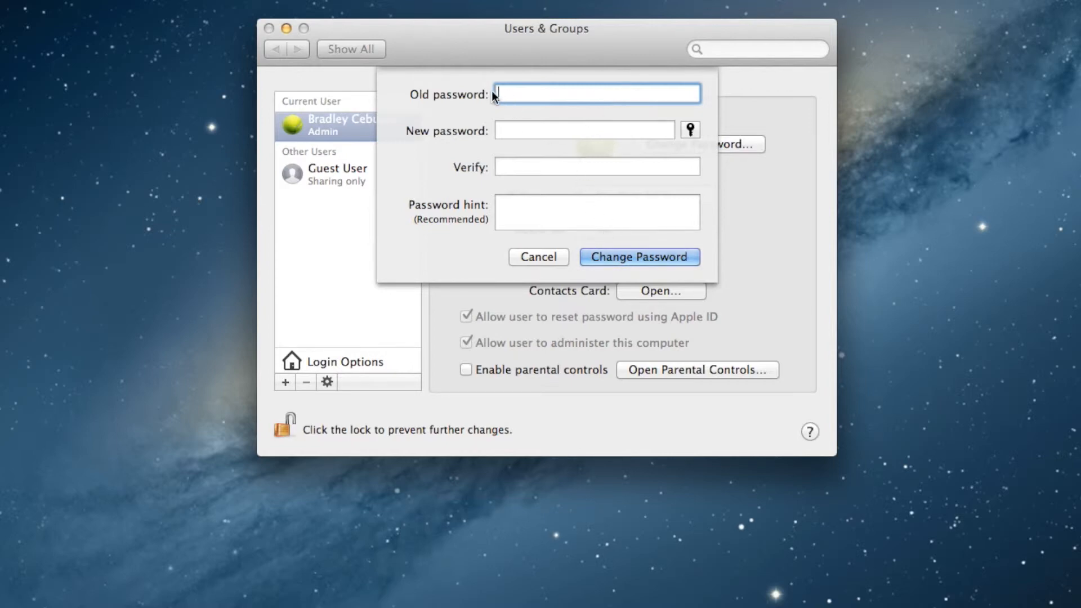
pyautogui.write('•••••••••••')
# - Enter the old password, then the new password in both the New and Verify fields
pyautogui.press('Tab')
pyautogui.write('•')
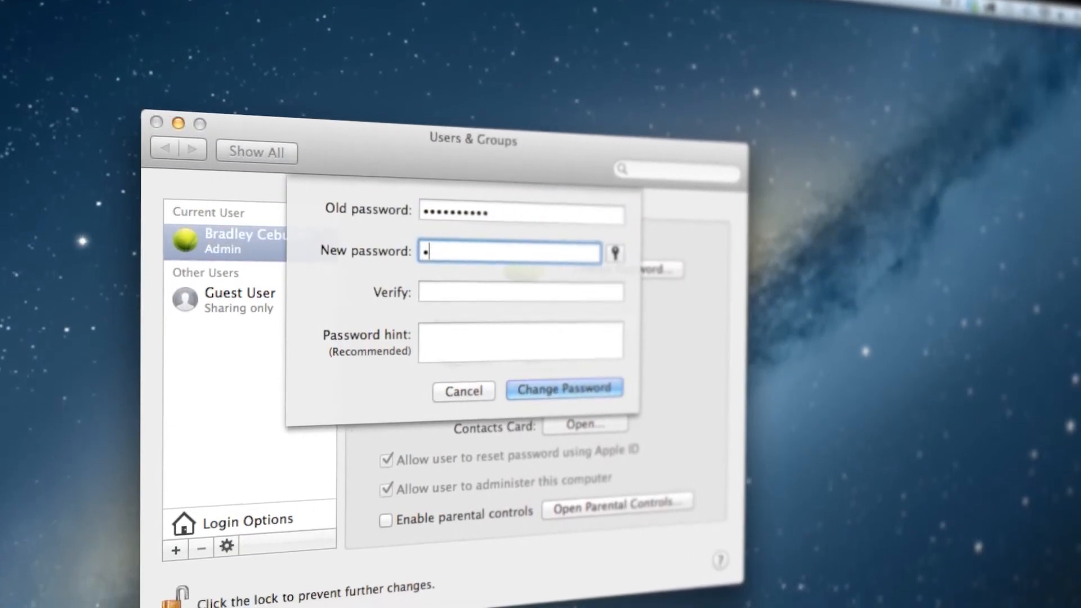
pyautogui.write('••••••••••')
pyautogui.press('Tab')
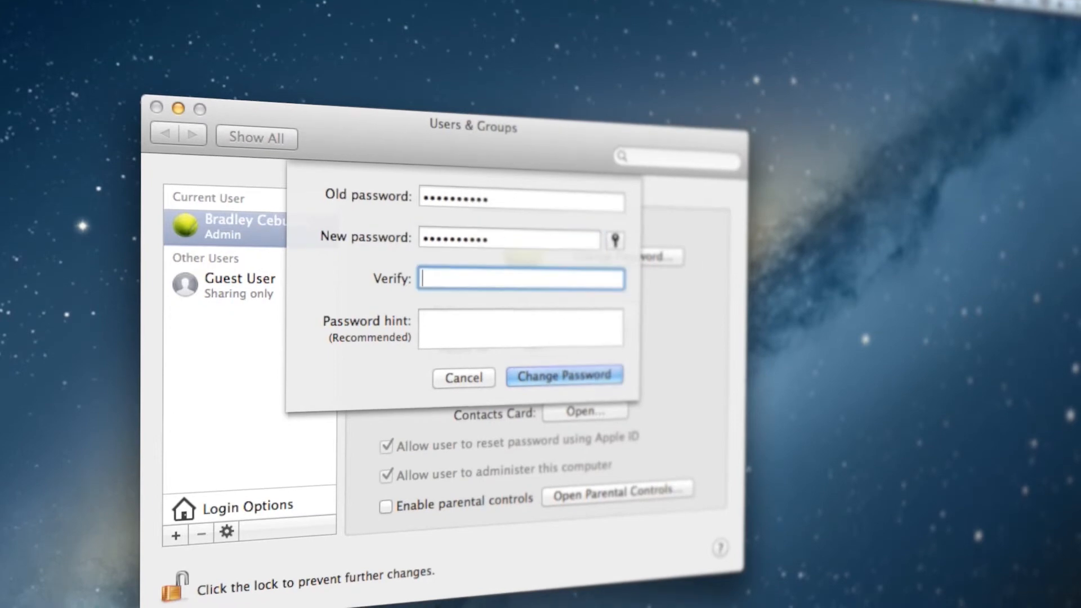
pyautogui.write('•••••••')
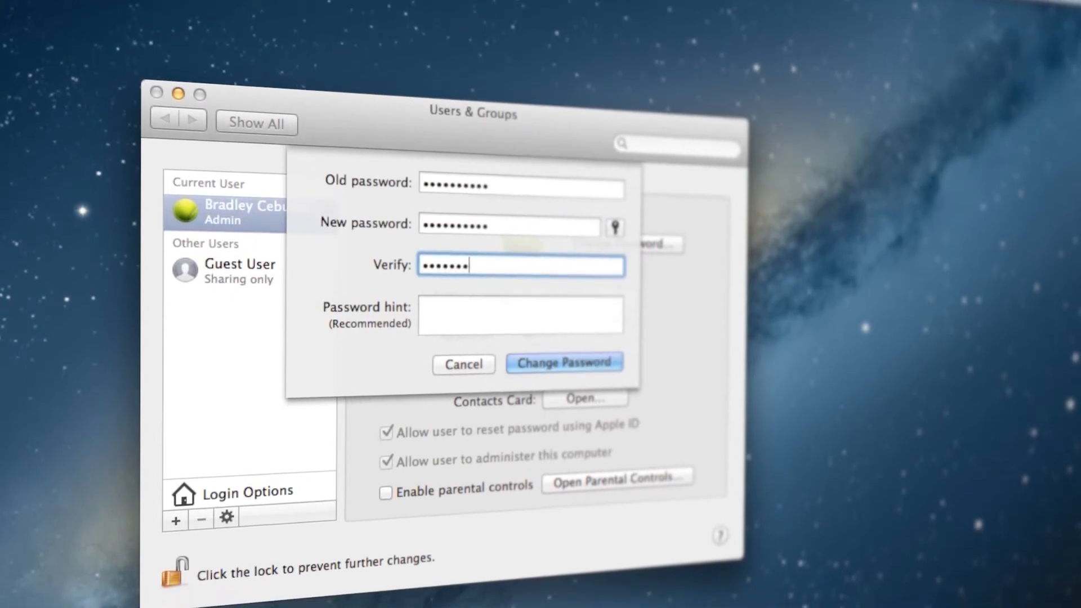
pyautogui.write('••••')
# - Add the hint 'company', save the new password and re-lock the pane
pyautogui.click(533, 305)
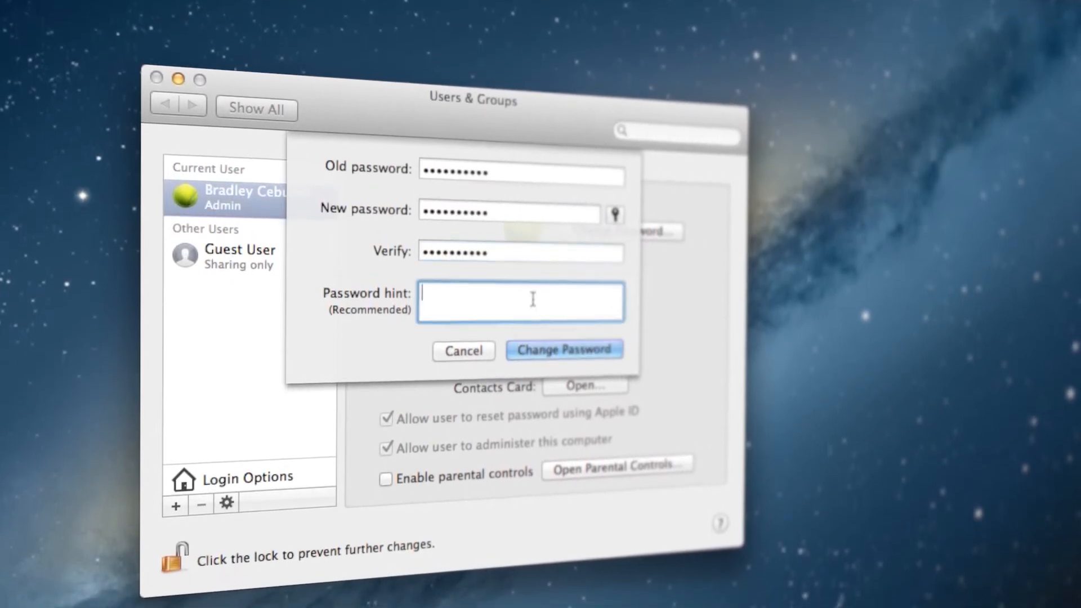
pyautogui.write('company')
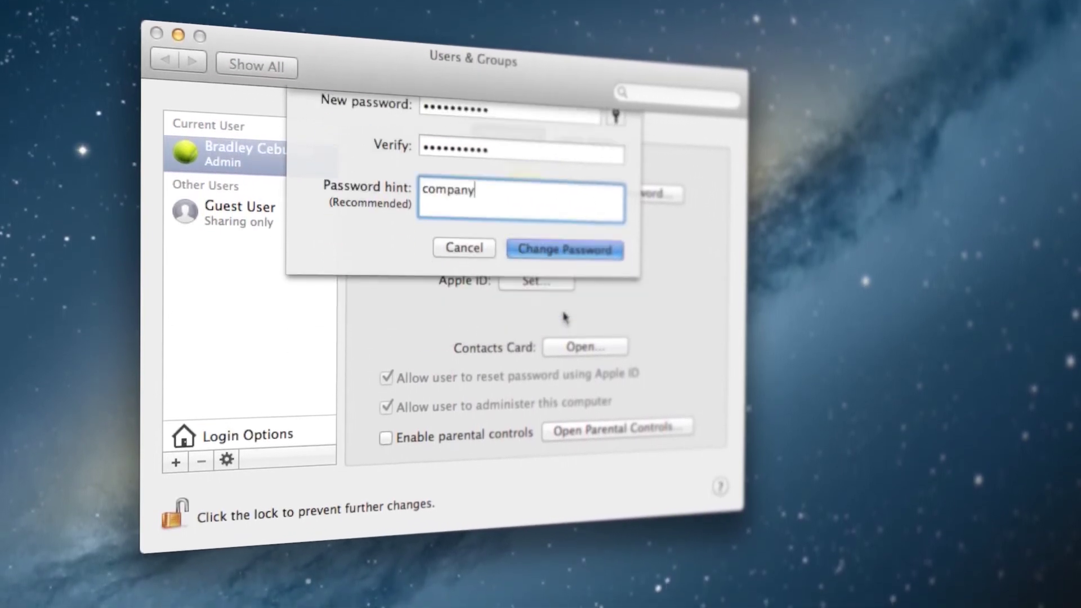
pyautogui.press('Return')
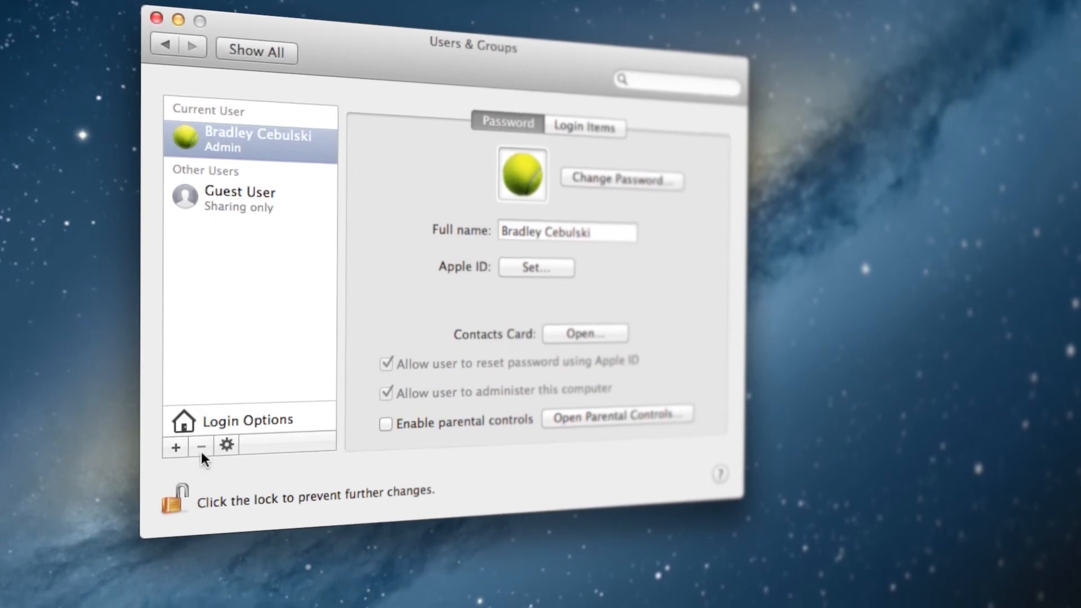
pyautogui.click(175, 490)
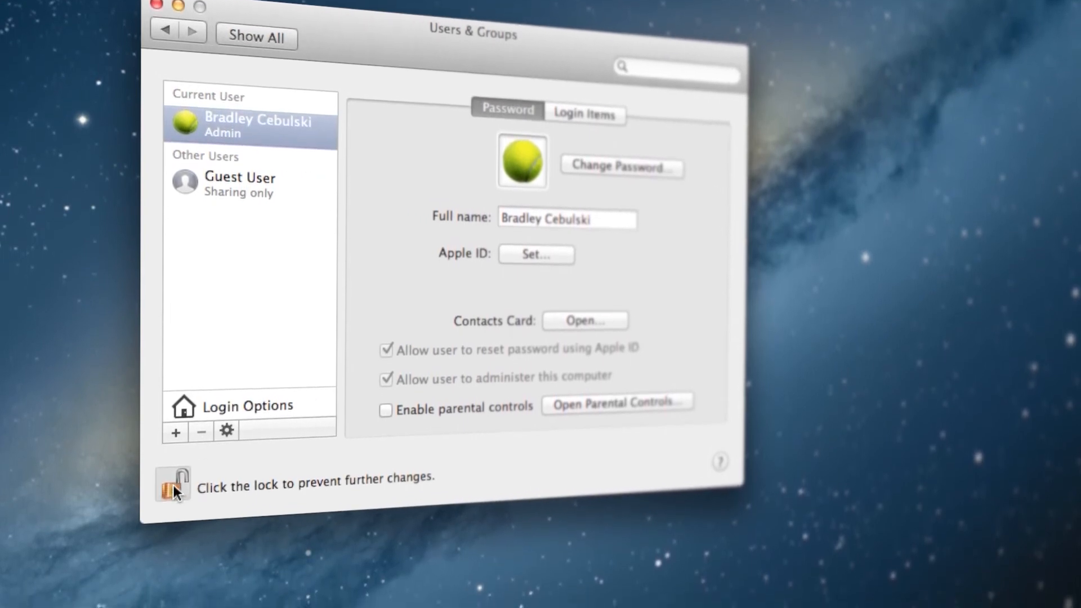